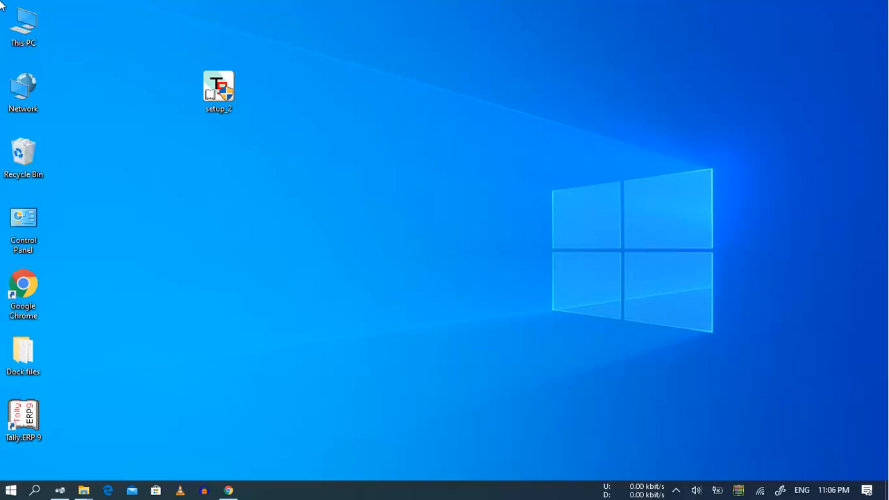
# Launch Tally.ERP 9 from its desktop icon
pyautogui.doubleClick(37, 421)
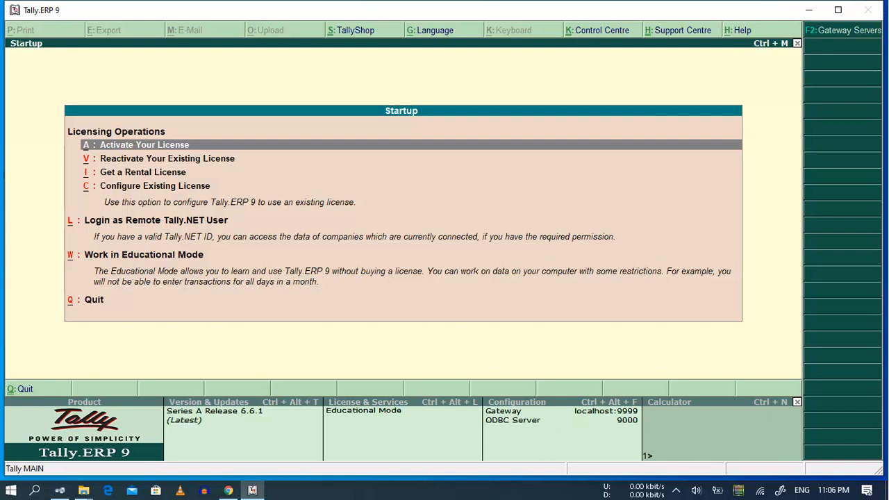
# Choose to work in Educational Mode to reach the Gateway of Tally
pyautogui.click(158, 254)
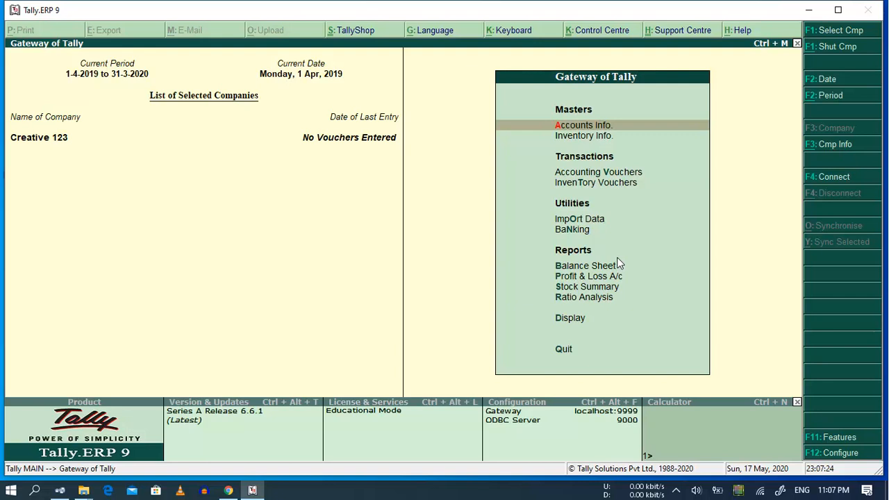
# Open a new Company Creation form from the Company Info menu
pyautogui.click(843, 144)
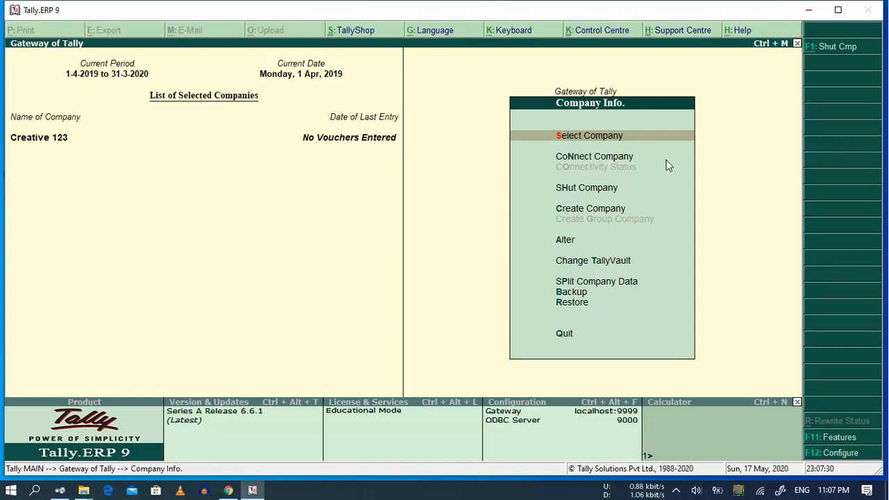
pyautogui.click(613, 209)
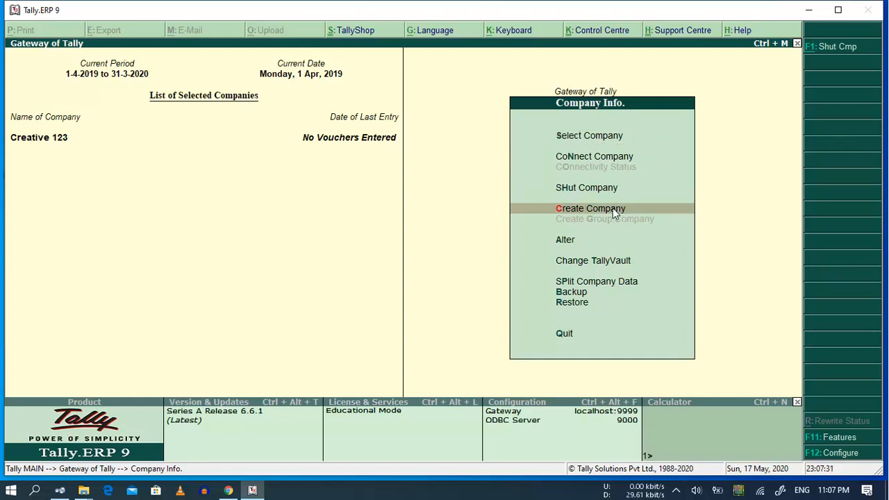
pyautogui.click(612, 208)
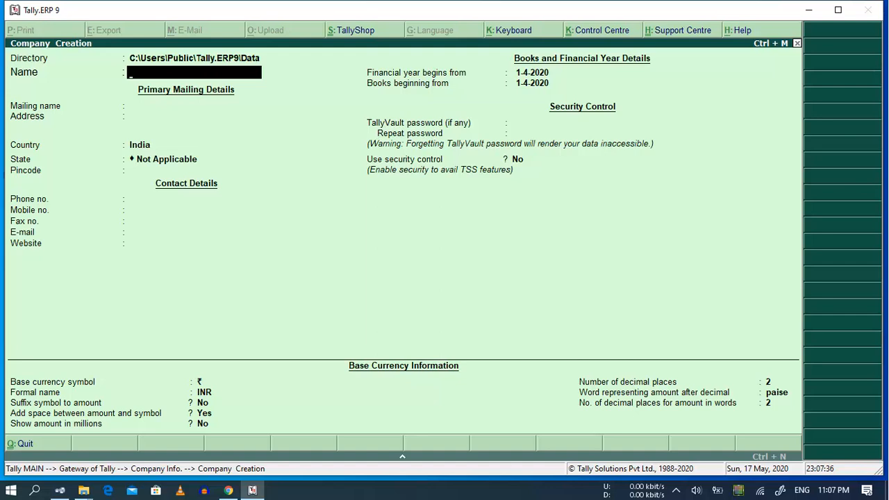
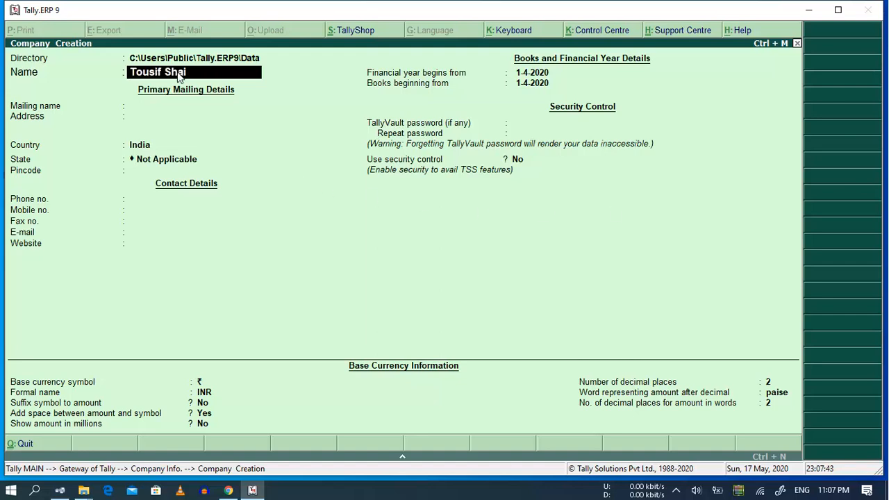
# Enter the company name, keep the matching mailing name, and fill in two address lines
pyautogui.press('Return')
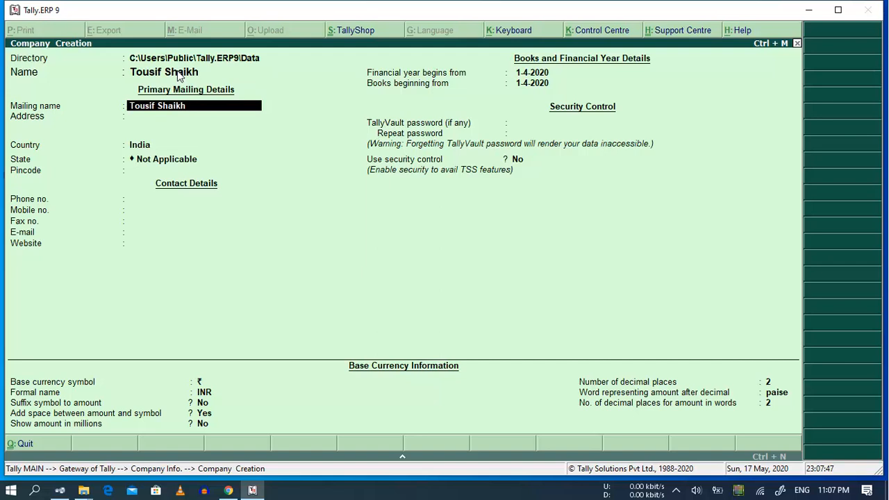
pyautogui.press('Return')
pyautogui.write('Xxx')
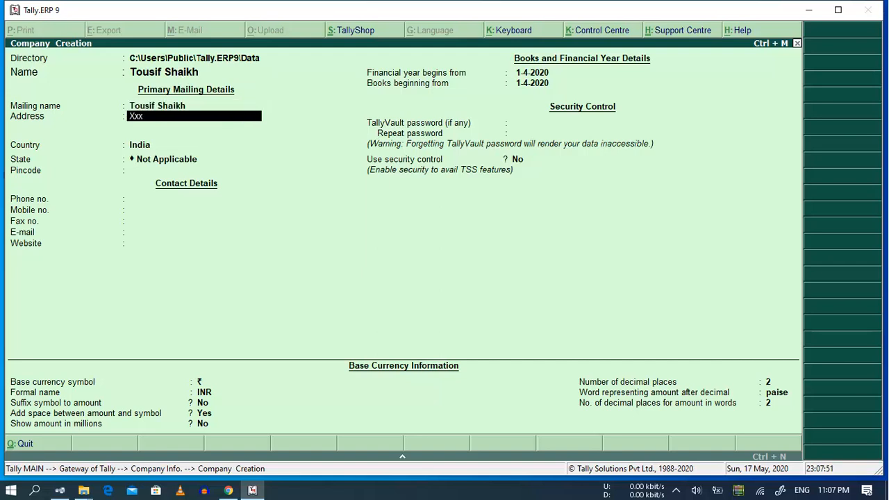
pyautogui.press('Return')
pyautogui.write('Lasis')
pyautogui.press('Return')
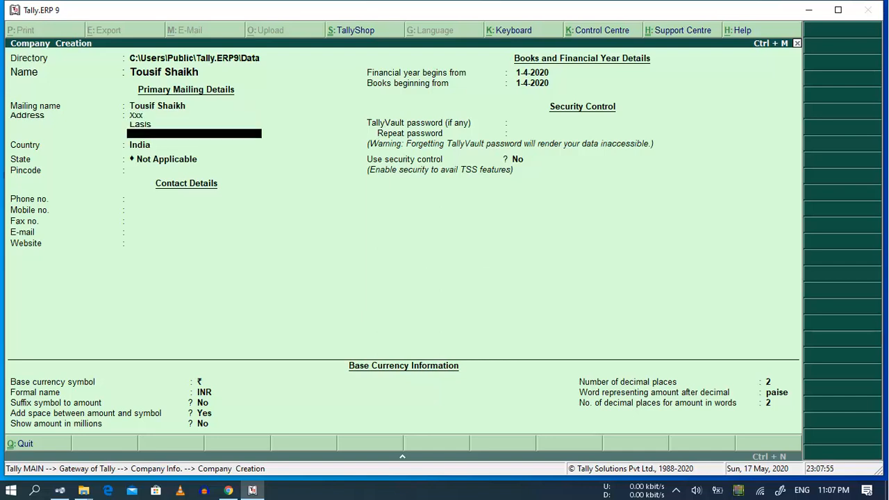
pyautogui.press('Return')
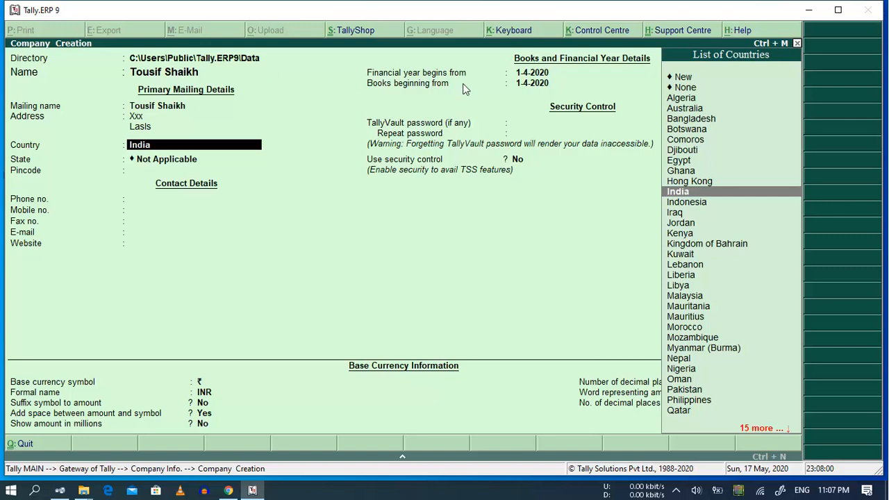
# Keep India as the country and set the state to Maharashtra
pyautogui.click(691, 195)
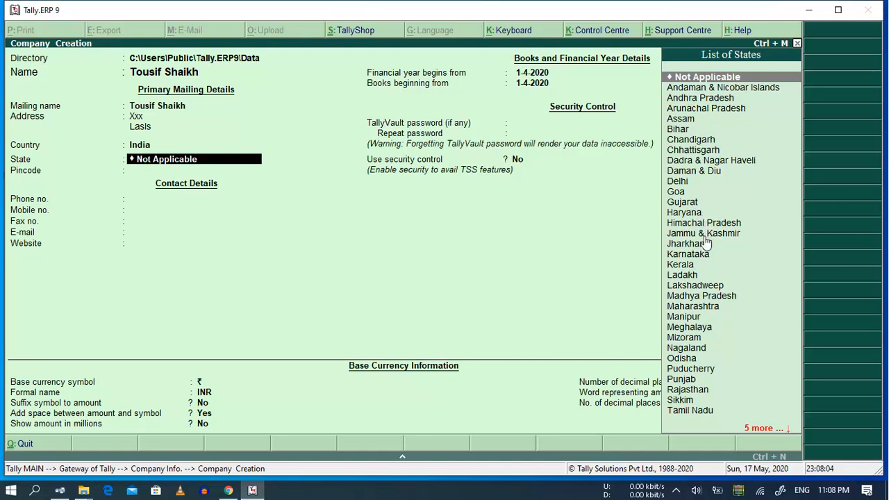
pyautogui.click(702, 310)
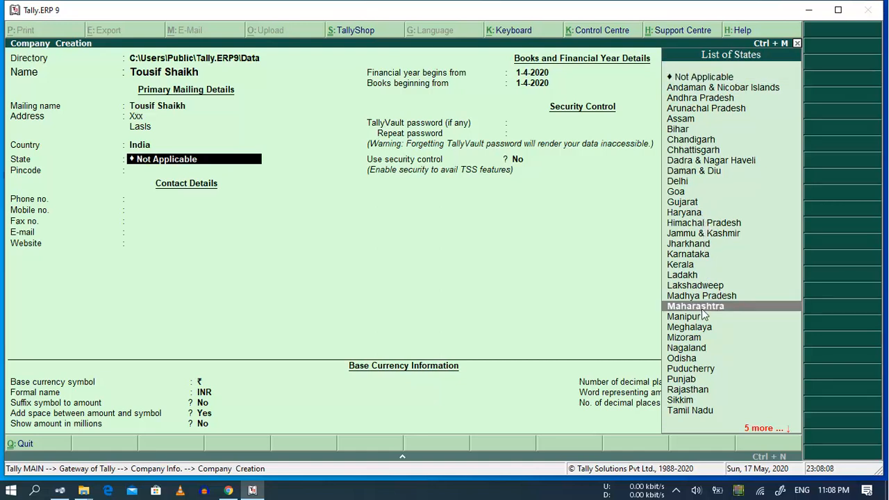
pyautogui.press('Return')
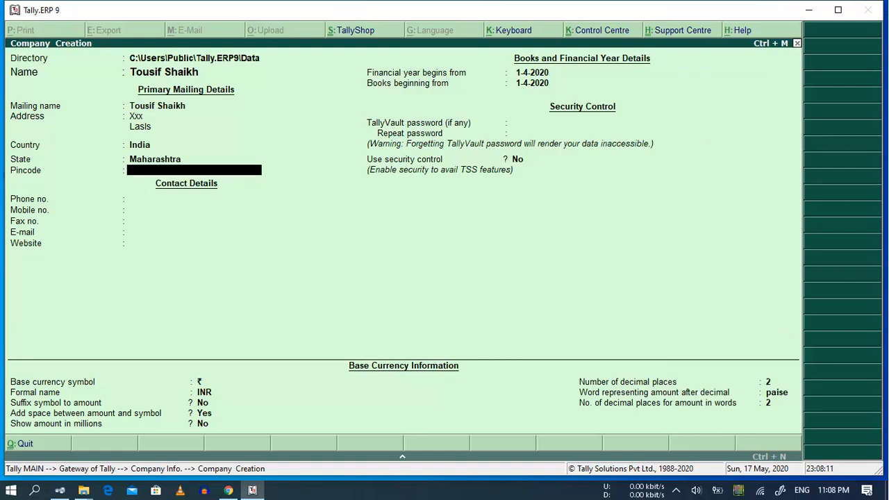
# Enter the pincode, skip contact details, and accept 1-4-2020 for financial year and books
pyautogui.write('1323121')
pyautogui.press('Tab')
pyautogui.press('Tab')
pyautogui.press('Tab')
pyautogui.press('Tab')
pyautogui.press('Tab')
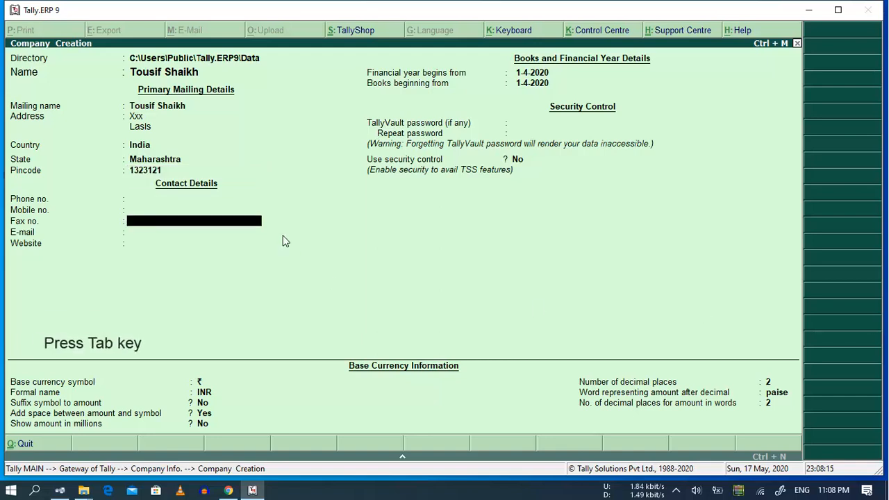
pyautogui.press('Tab')
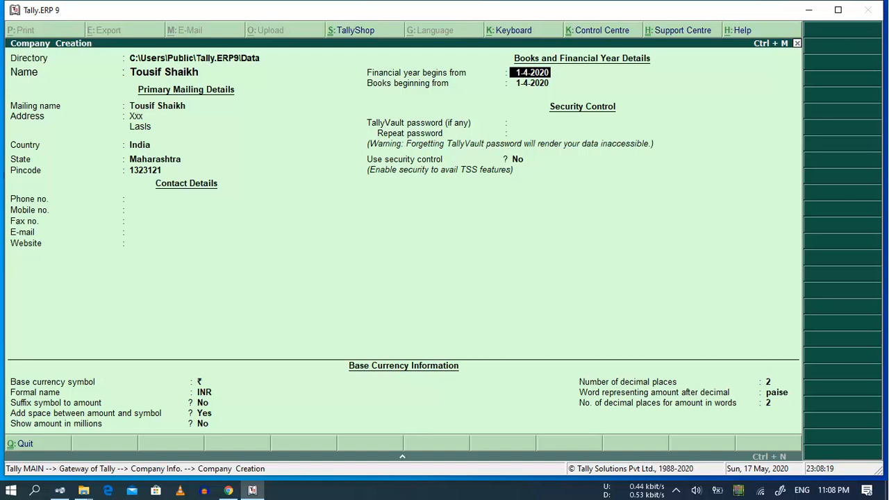
pyautogui.press('Return')
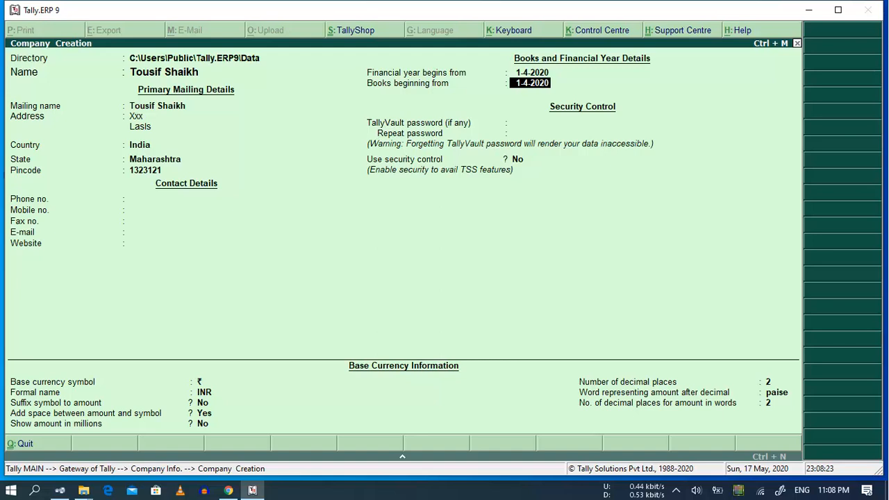
pyautogui.press('Return')
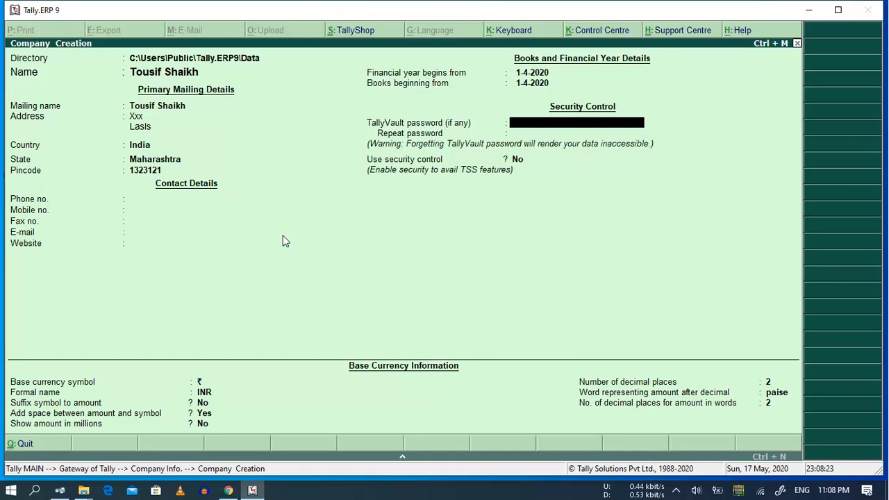
# Leave TallyVault and security control off, keeping INR base currency with 2 decimals
pyautogui.press('Tab')
pyautogui.press('Tab')
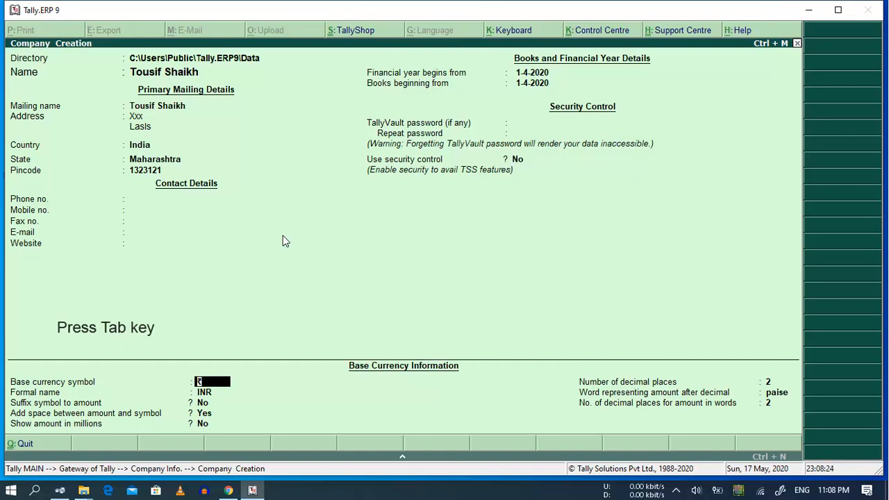
pyautogui.press('Tab')
pyautogui.press('Tab')
pyautogui.press('Tab')
pyautogui.press('Tab')
pyautogui.press('Tab')
pyautogui.press('Tab')
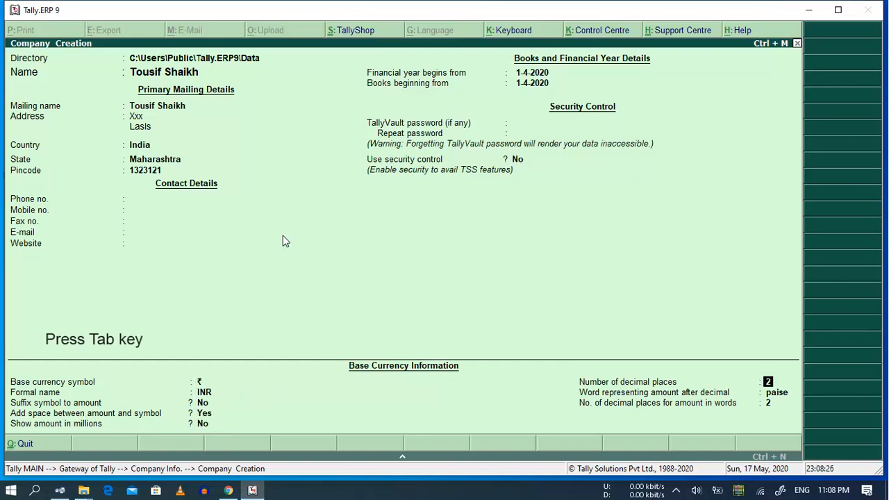
pyautogui.press('Tab')
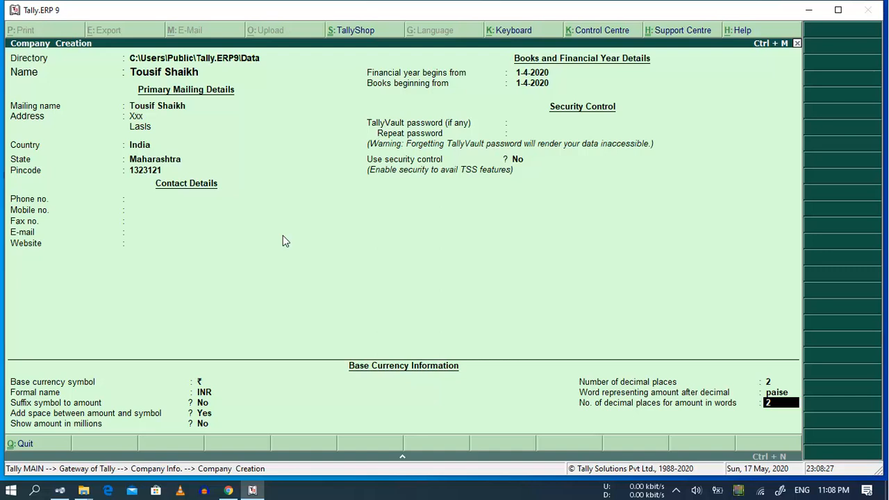
pyautogui.press('Return')
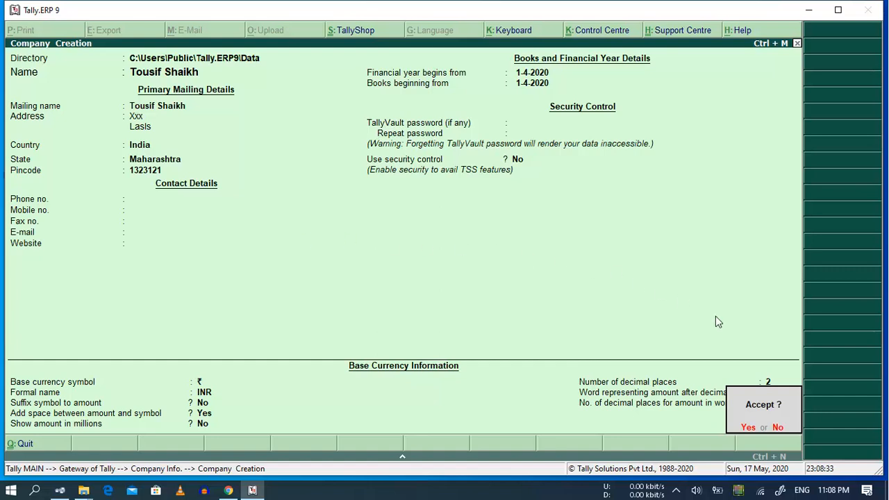
# Review the filled form once more, then accept it to save the new company
pyautogui.click(778, 429)
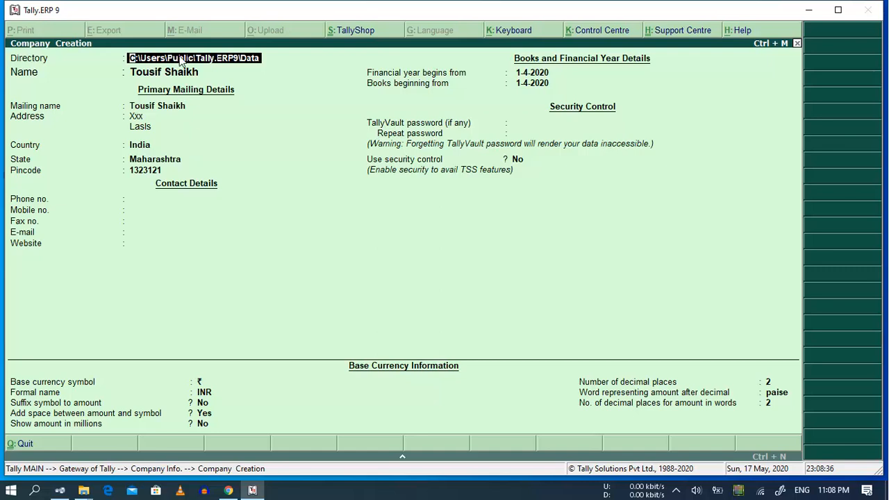
pyautogui.press('Return')
pyautogui.press('Return')
pyautogui.press('Return')
pyautogui.press('Return')
pyautogui.press('Return')
pyautogui.press('Return')
pyautogui.press('Return')
pyautogui.press('Return')
pyautogui.press('Return')
pyautogui.press('Return')
pyautogui.press('Return')
pyautogui.press('Return')
pyautogui.press('Return')
pyautogui.press('Return')
pyautogui.press('Return')
pyautogui.press('Return')
pyautogui.press('Return')
pyautogui.press('Return')
pyautogui.press('Return')
pyautogui.press('Return')
pyautogui.press('Tab')
pyautogui.press('Tab')
pyautogui.press('Tab')
pyautogui.press('Tab')
pyautogui.press('Tab')
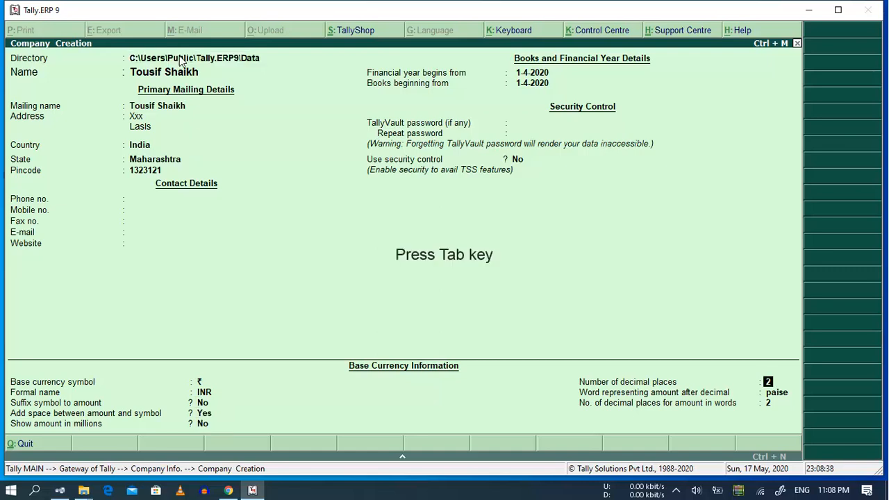
pyautogui.press('Tab')
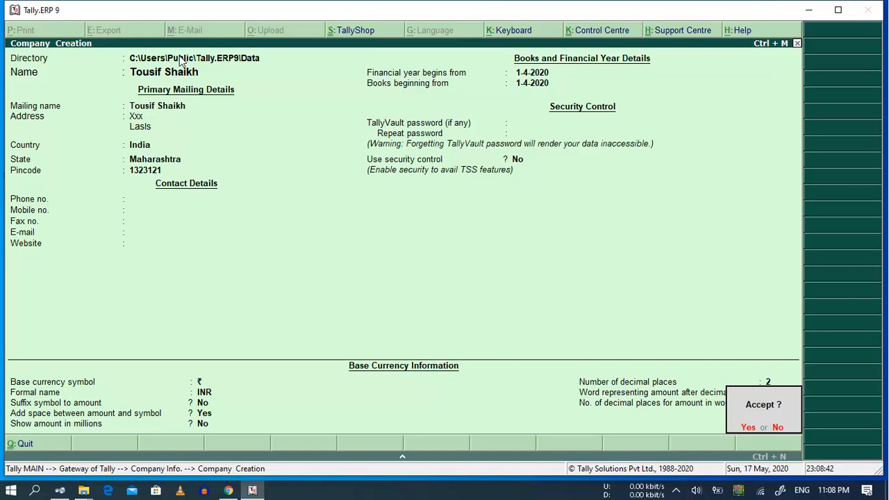
pyautogui.click(748, 428)
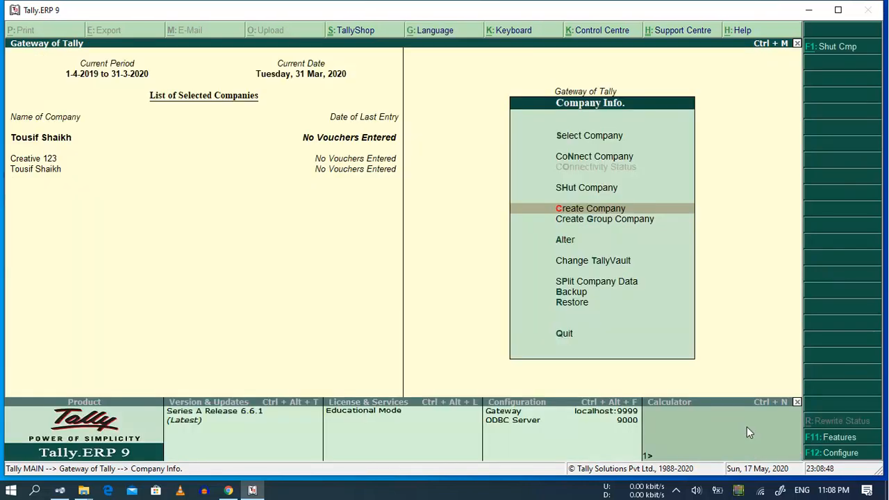